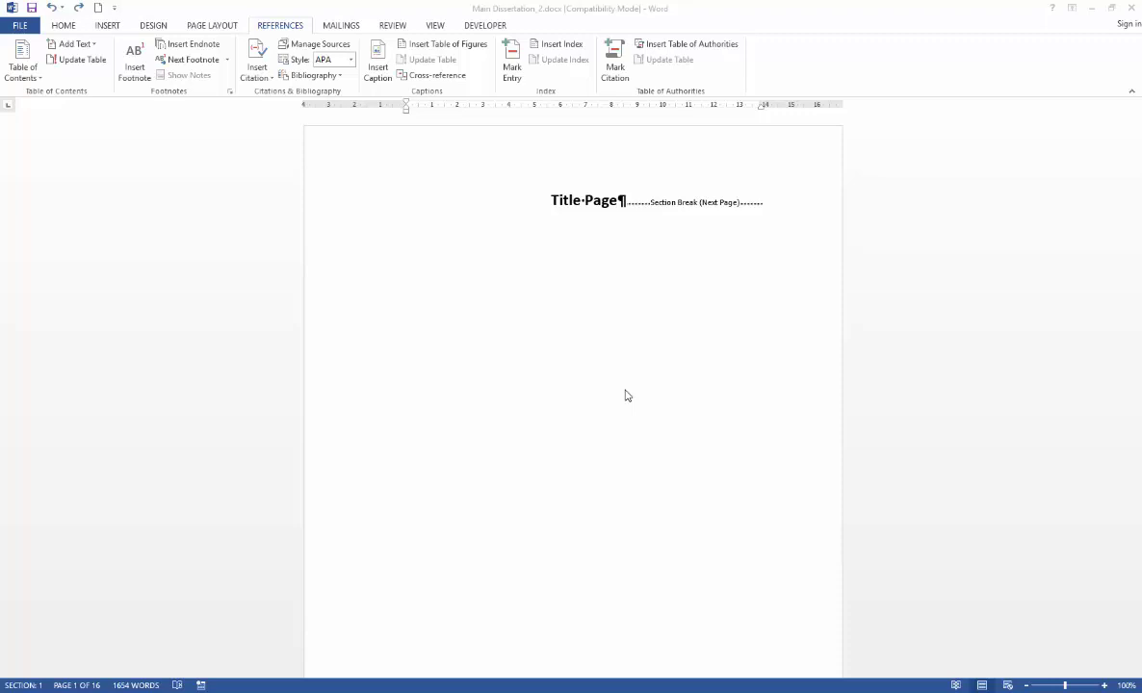
Step: Insert a custom table of contents showing 4 levels in the empty paragraph below the Table of Contents heading
click(715, 334)
drag(1135, 123, 1136, 169)
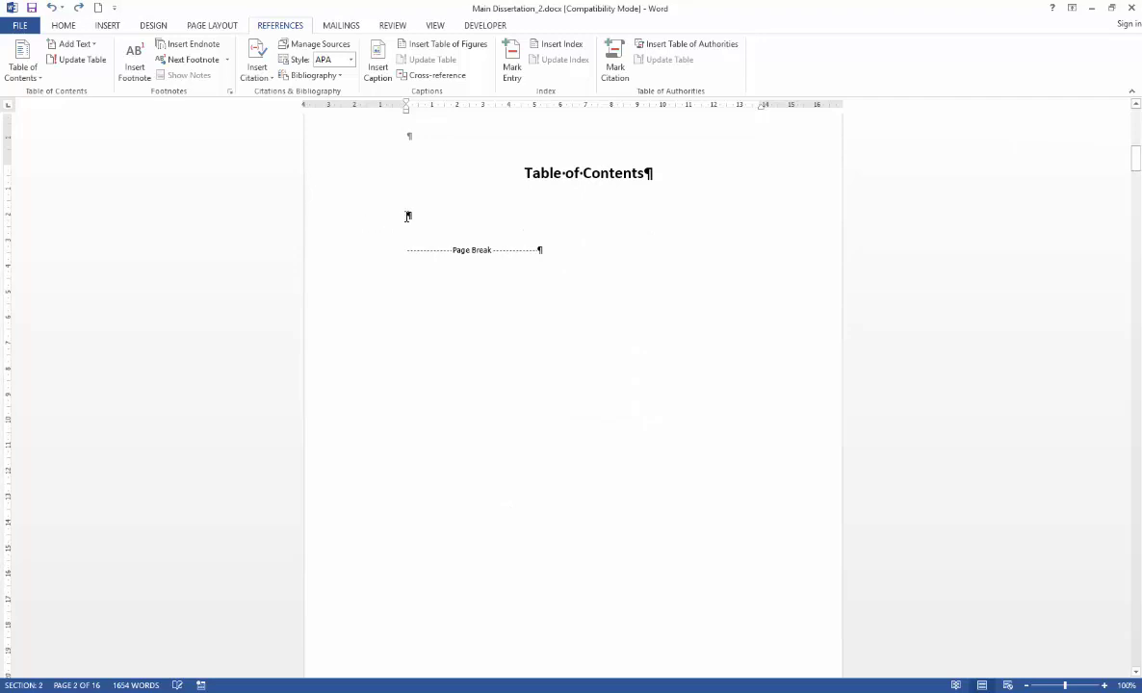
click(65, 26)
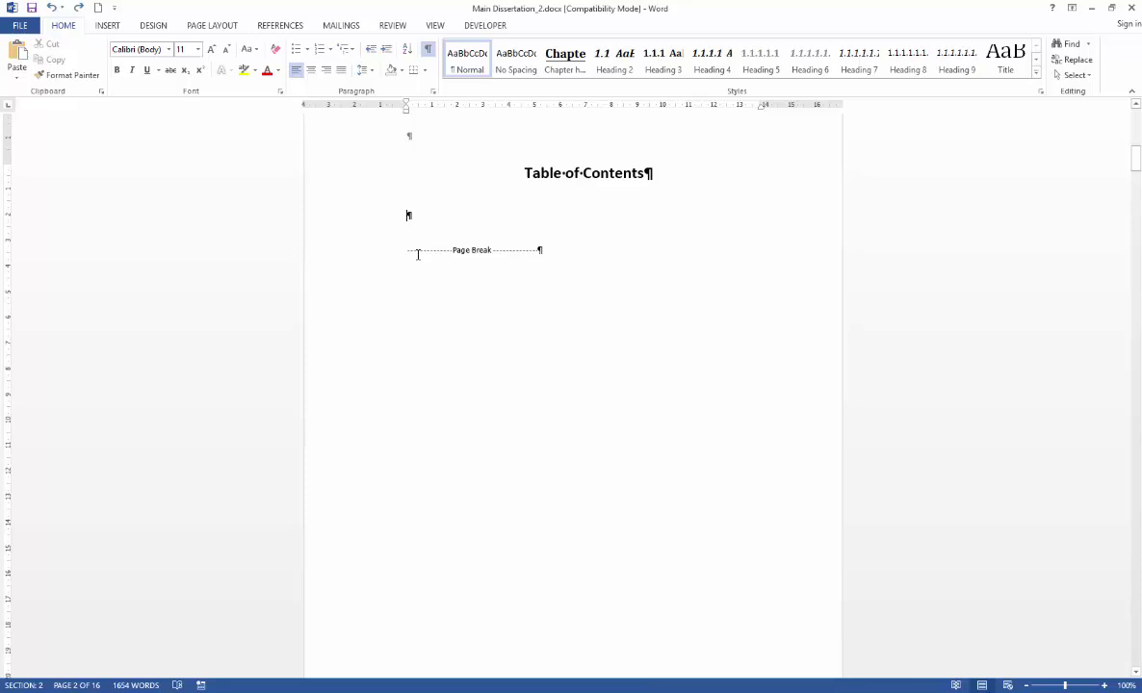
click(279, 26)
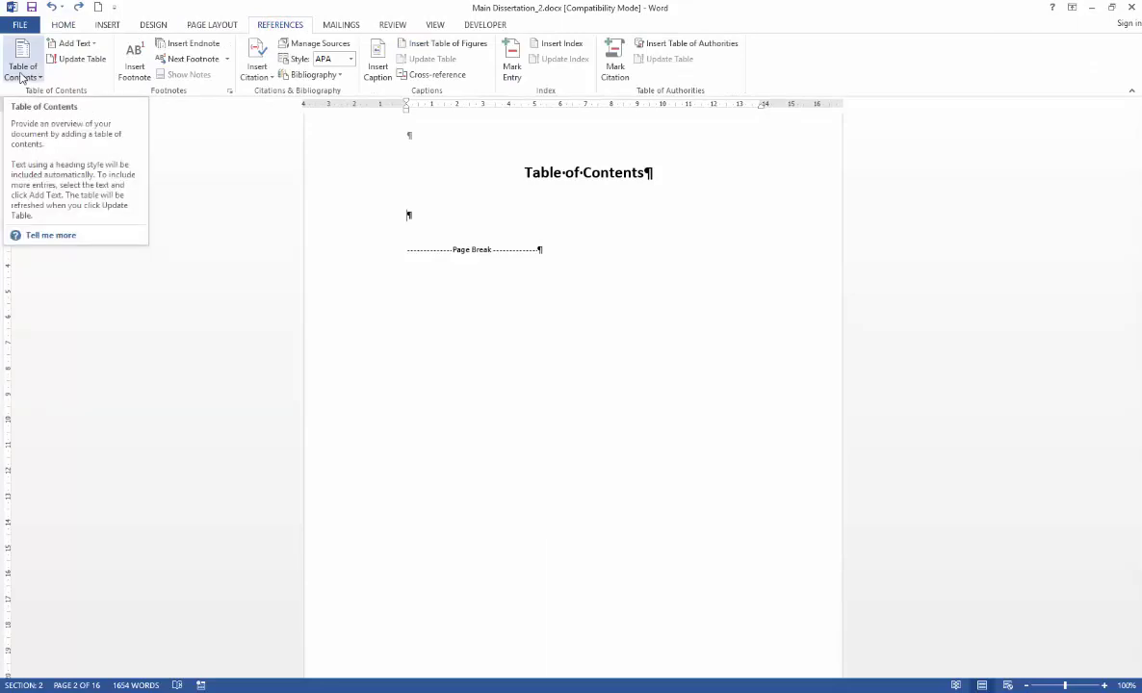
click(21, 77)
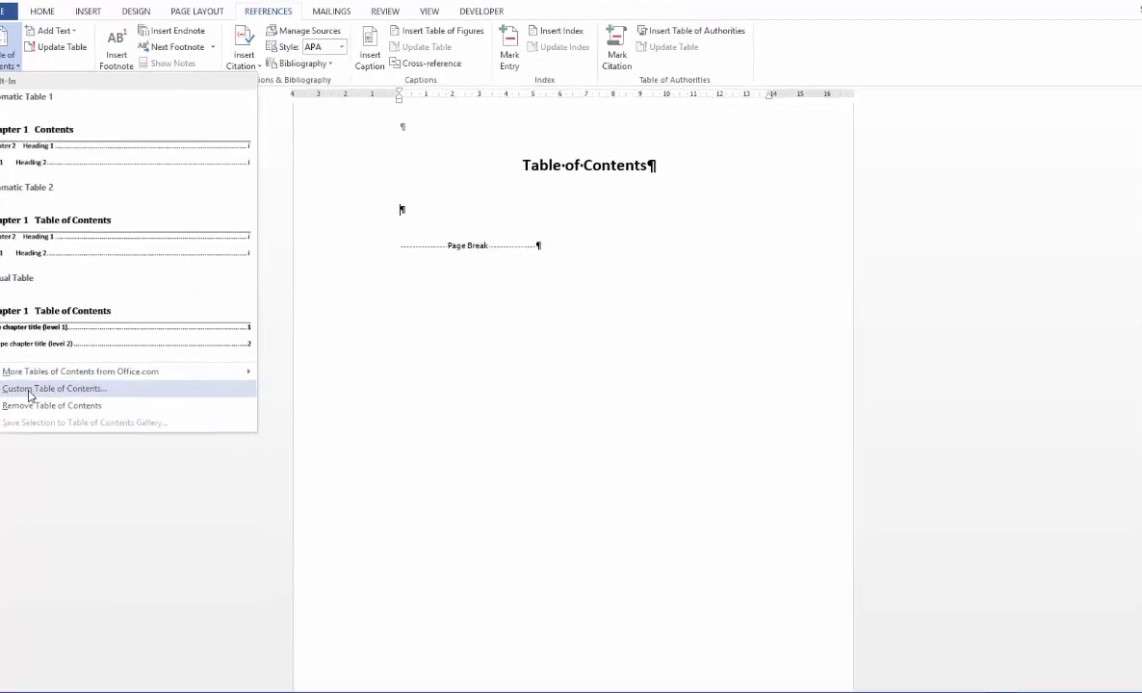
click(8, 397)
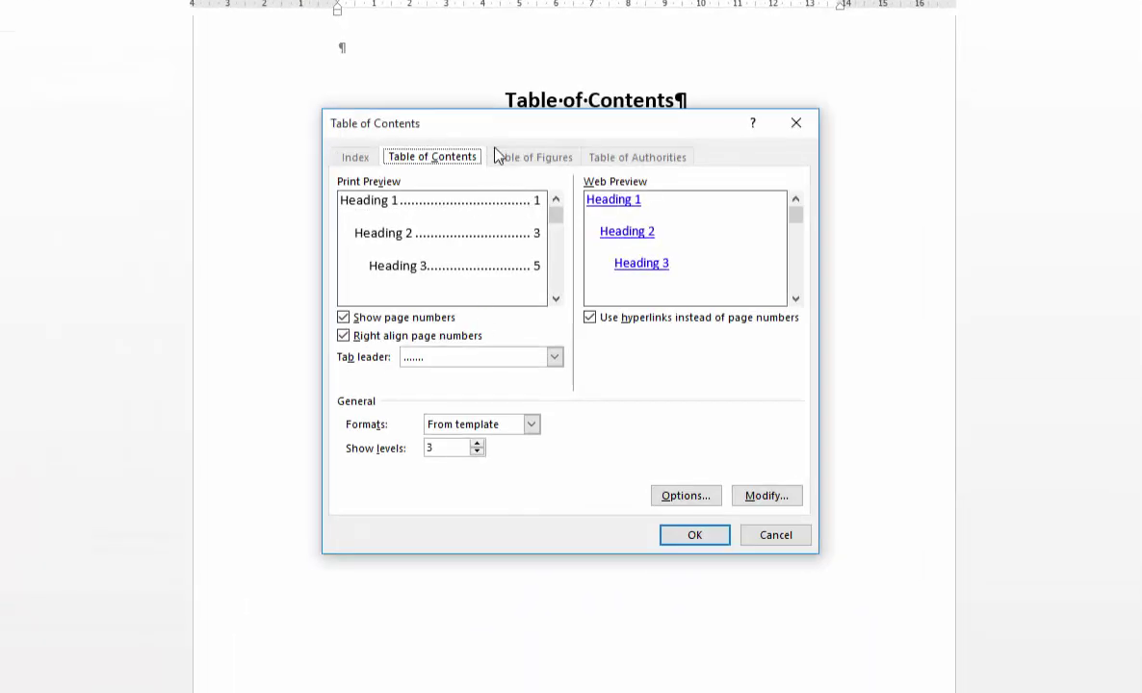
drag(515, 130, 504, 157)
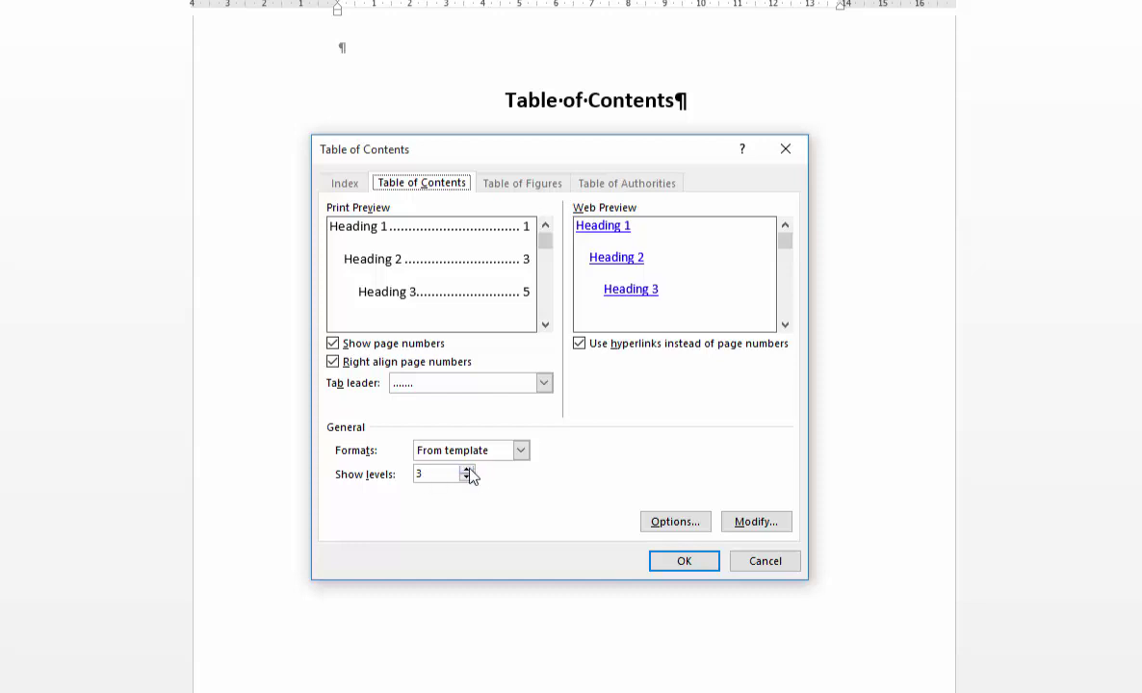
click(466, 470)
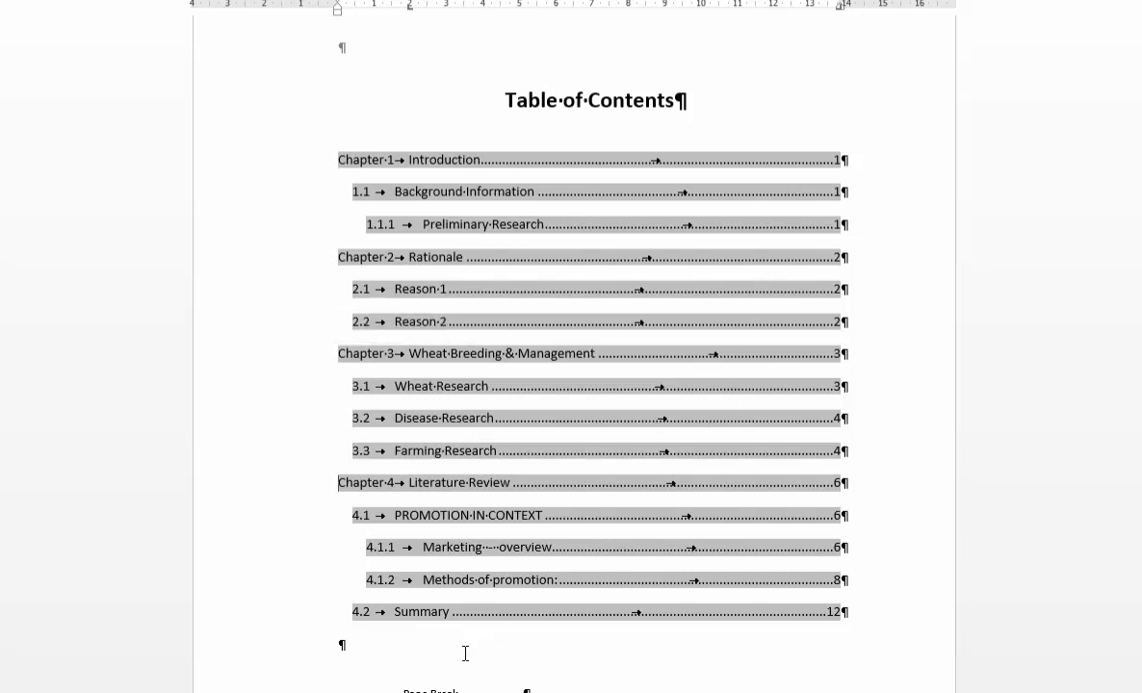
Step: Undo the inserted table and insert a custom table of contents again, with its TOC 1 style set to 12 pt bold
key(ctrl+z)
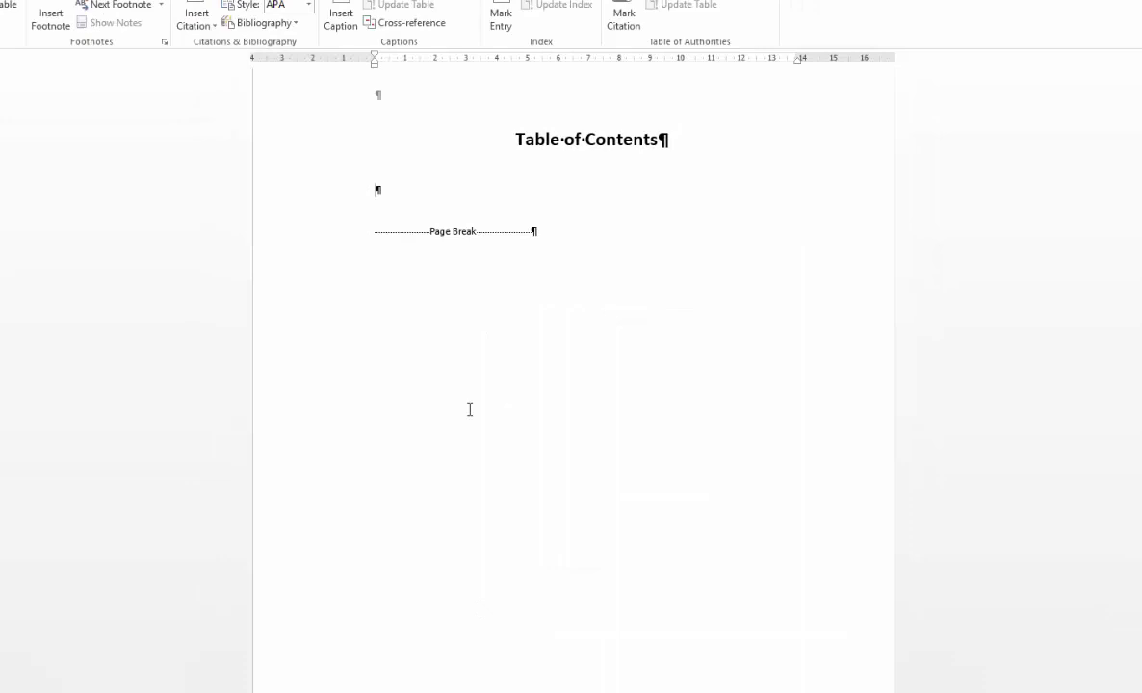
click(21, 67)
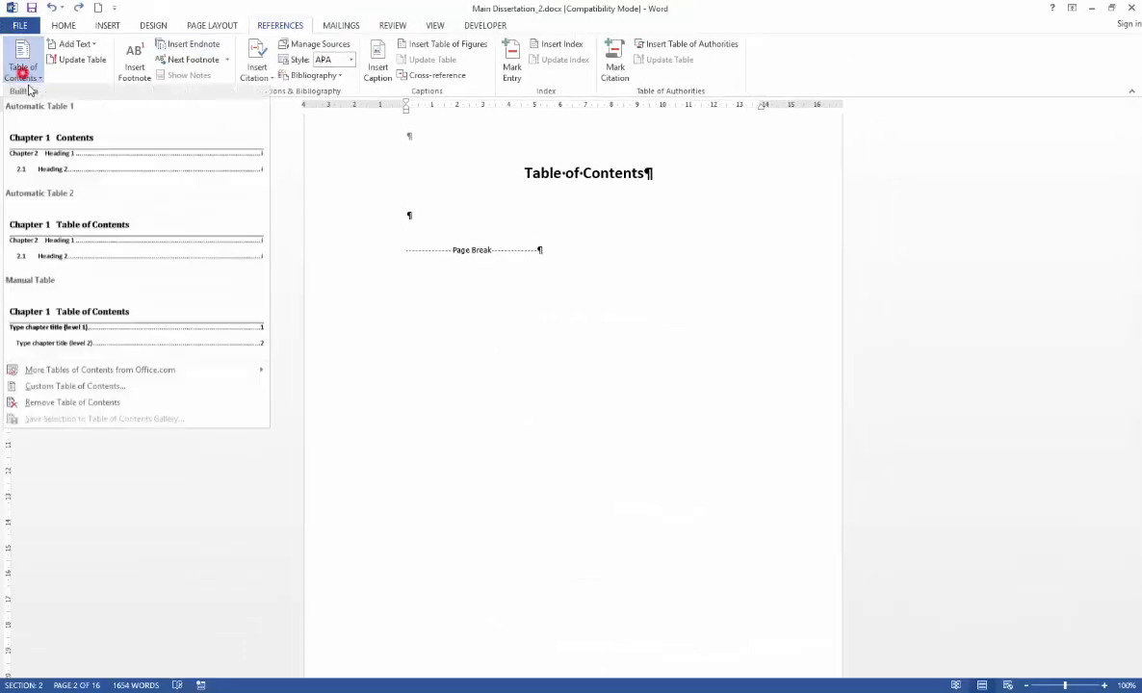
click(75, 385)
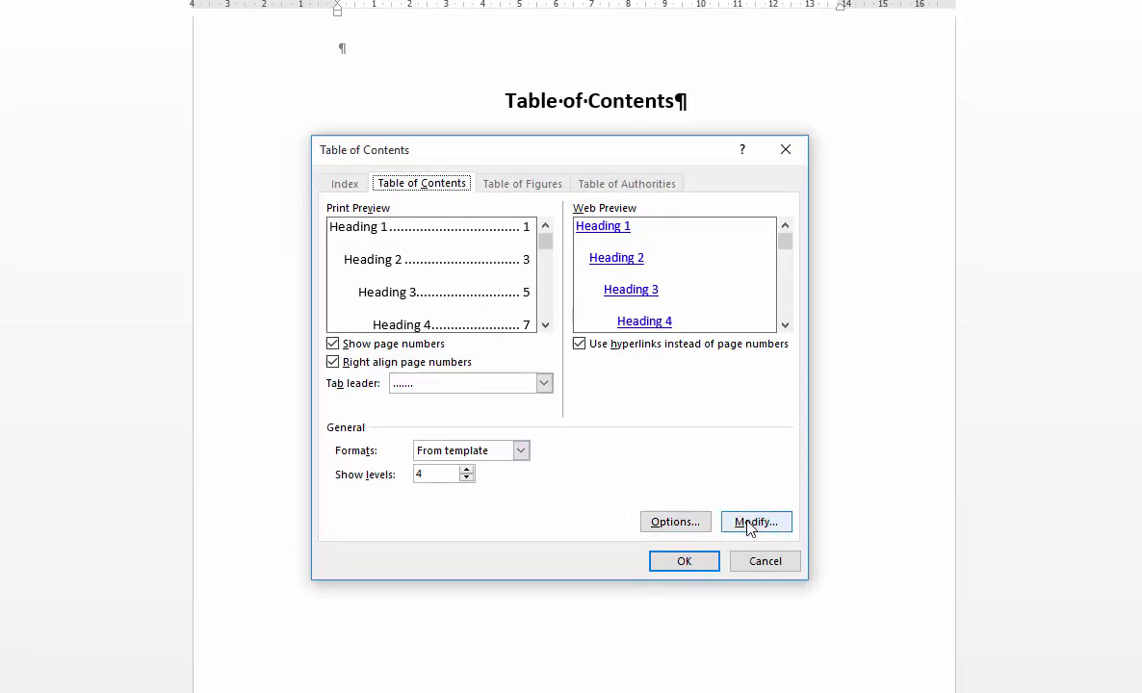
click(780, 525)
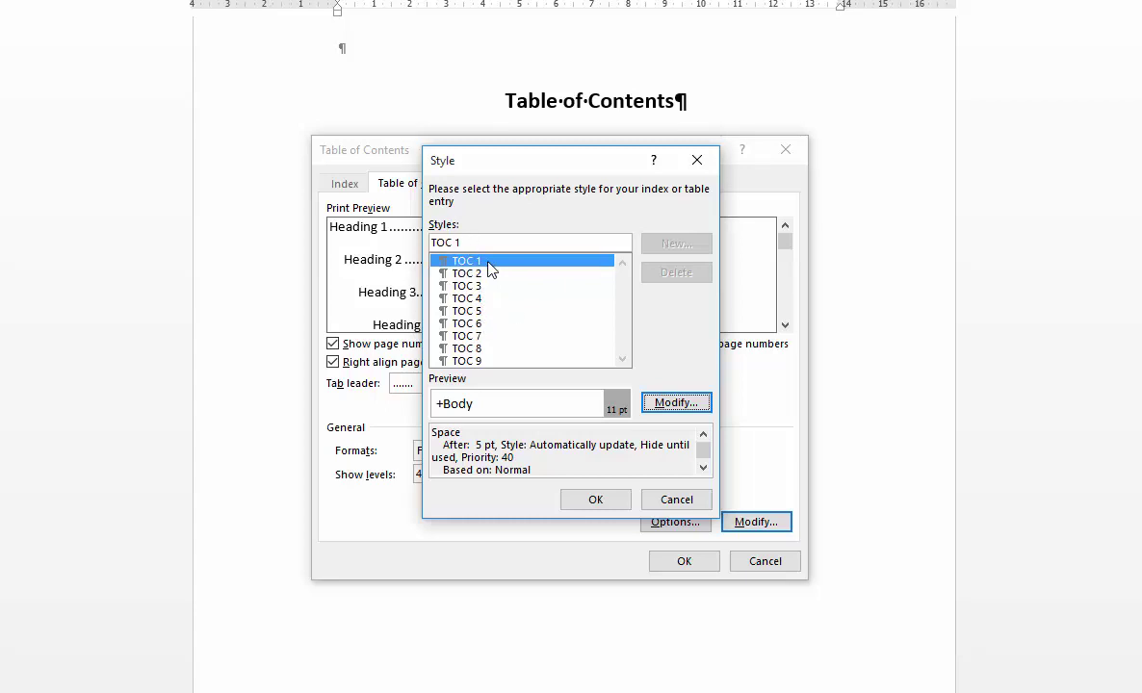
click(677, 403)
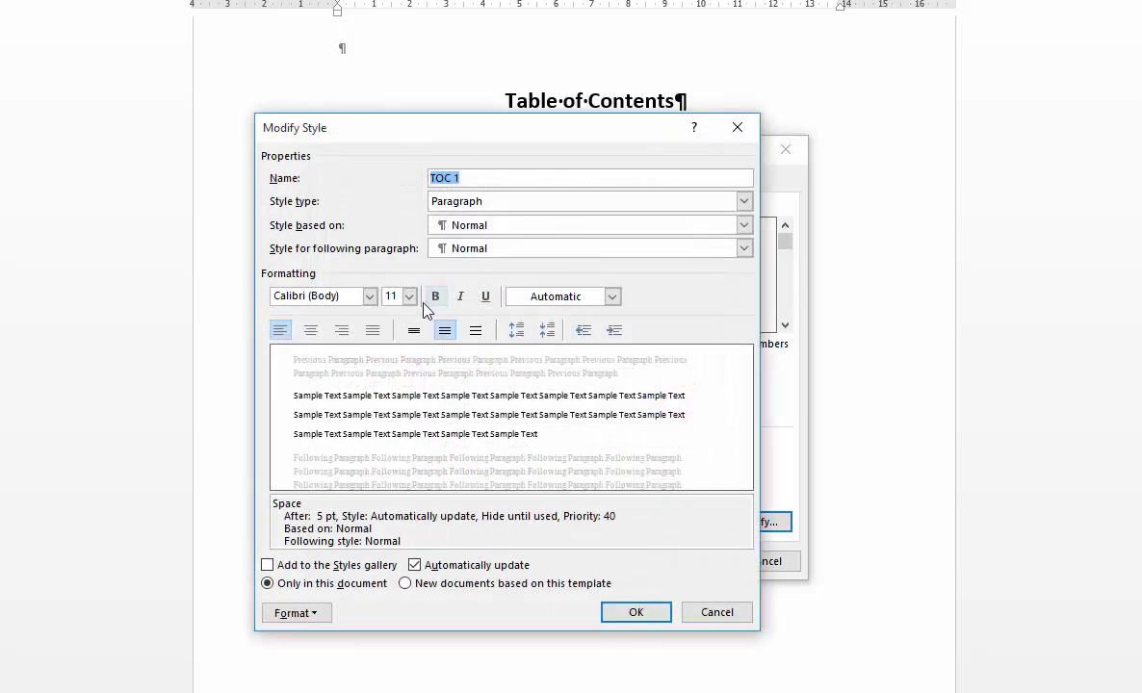
click(407, 297)
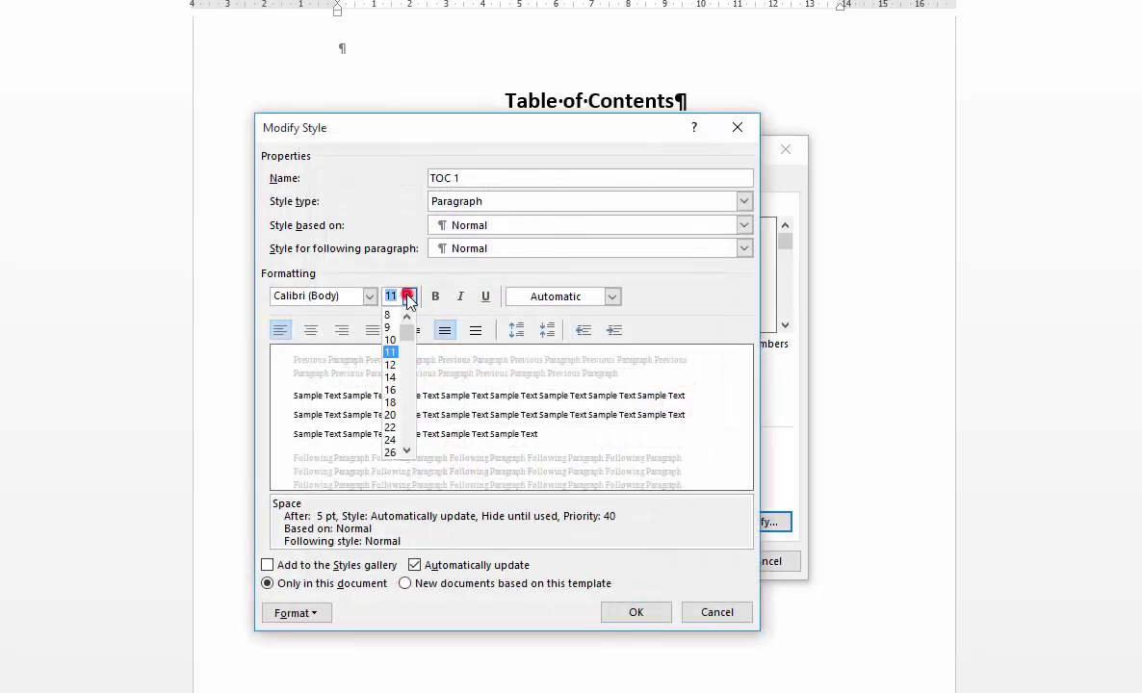
click(391, 365)
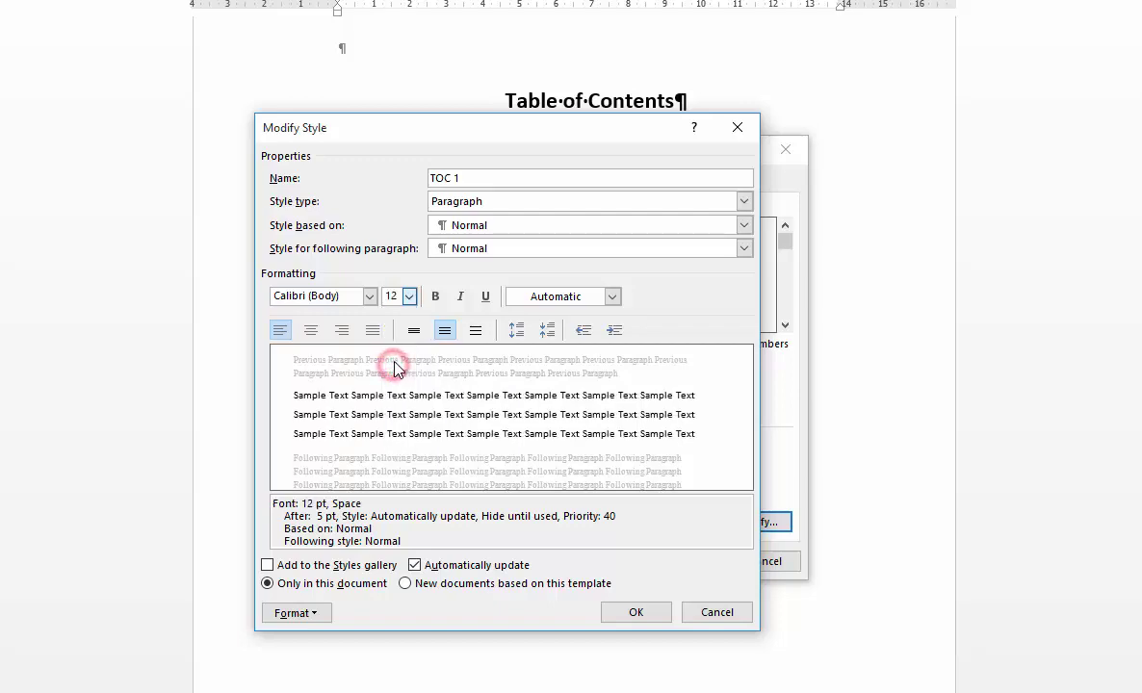
click(436, 297)
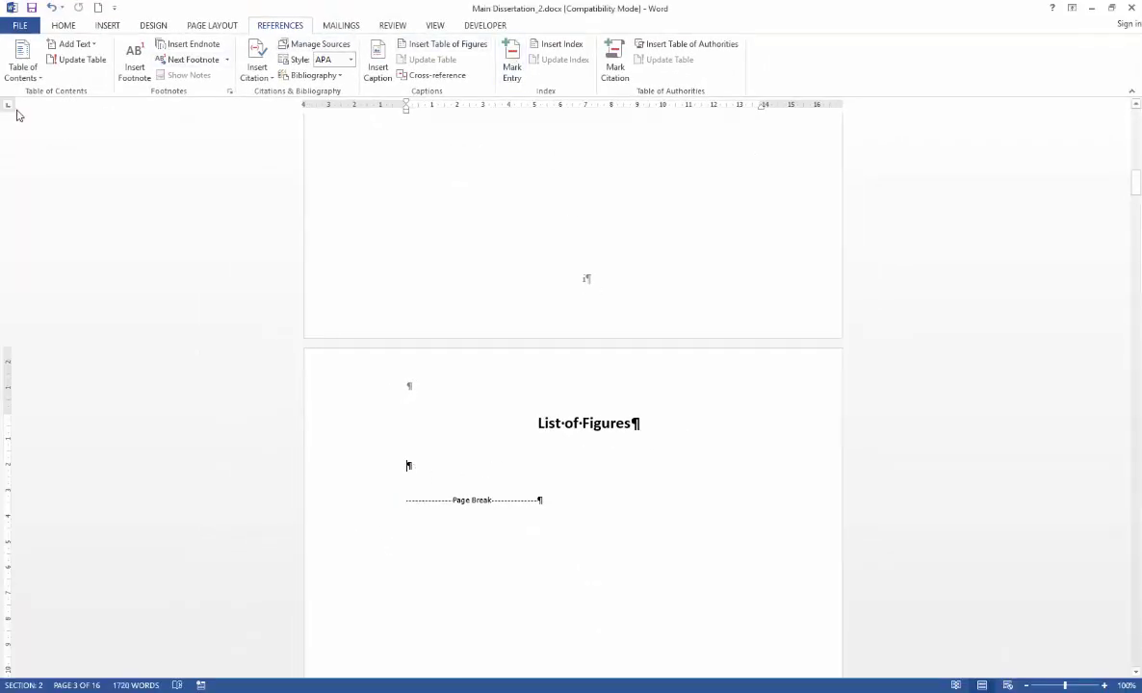
click(22, 73)
click(105, 390)
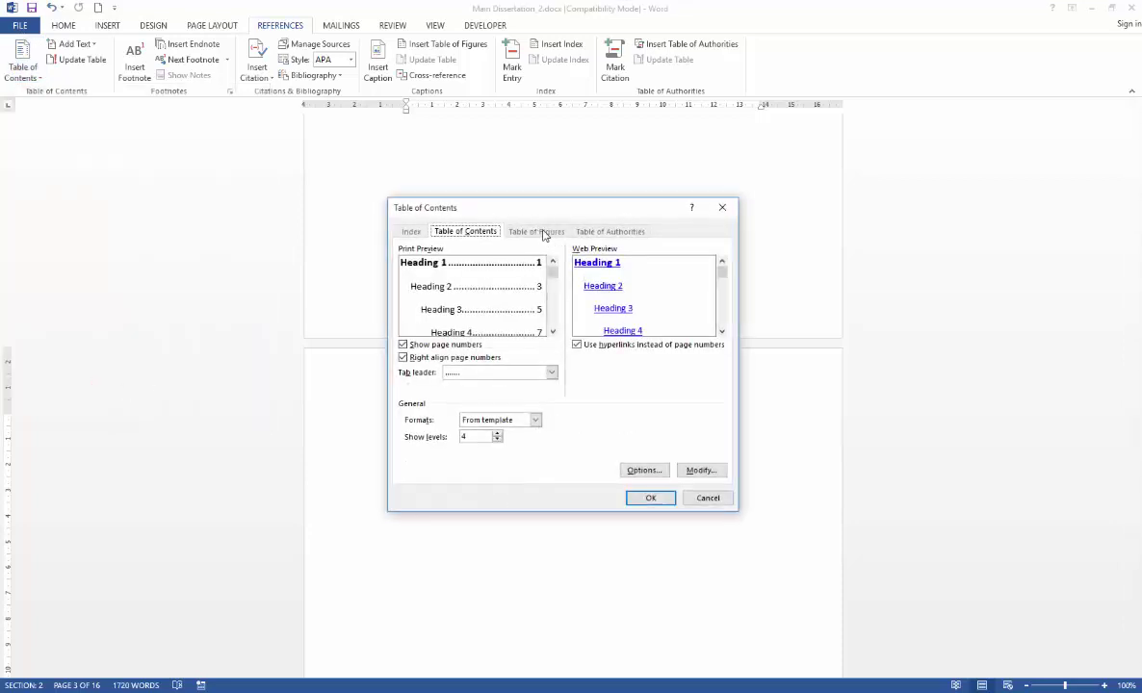
click(539, 232)
click(708, 498)
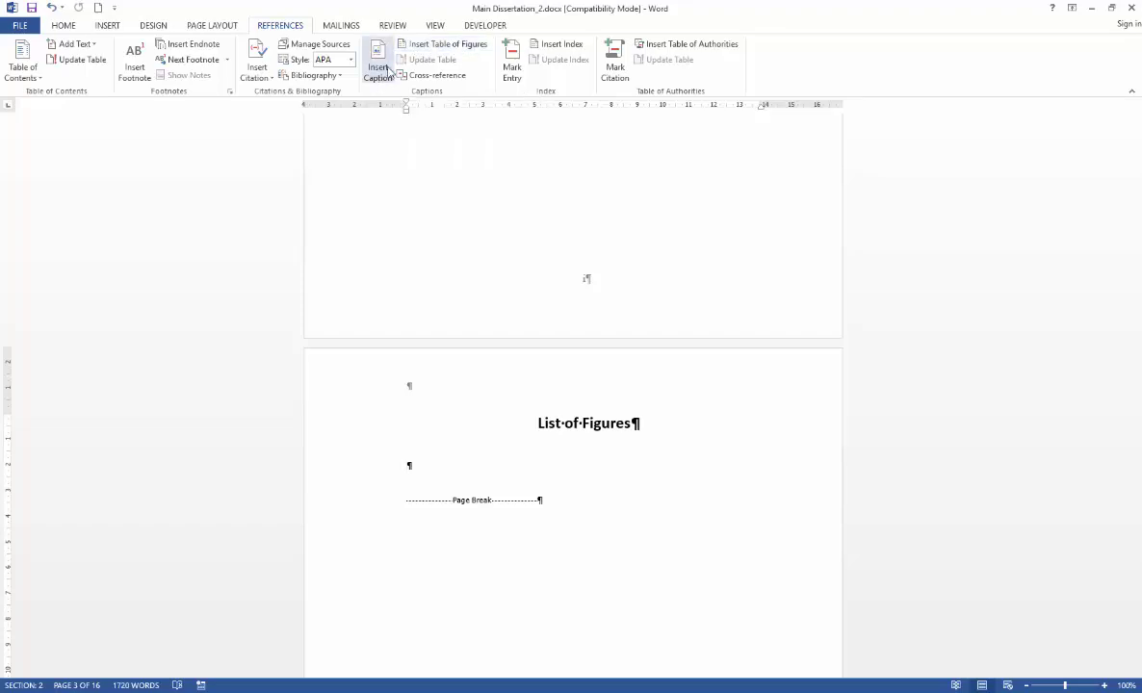
Step: Insert a table of figures below the List of Figures heading, using the Figure caption label
click(422, 48)
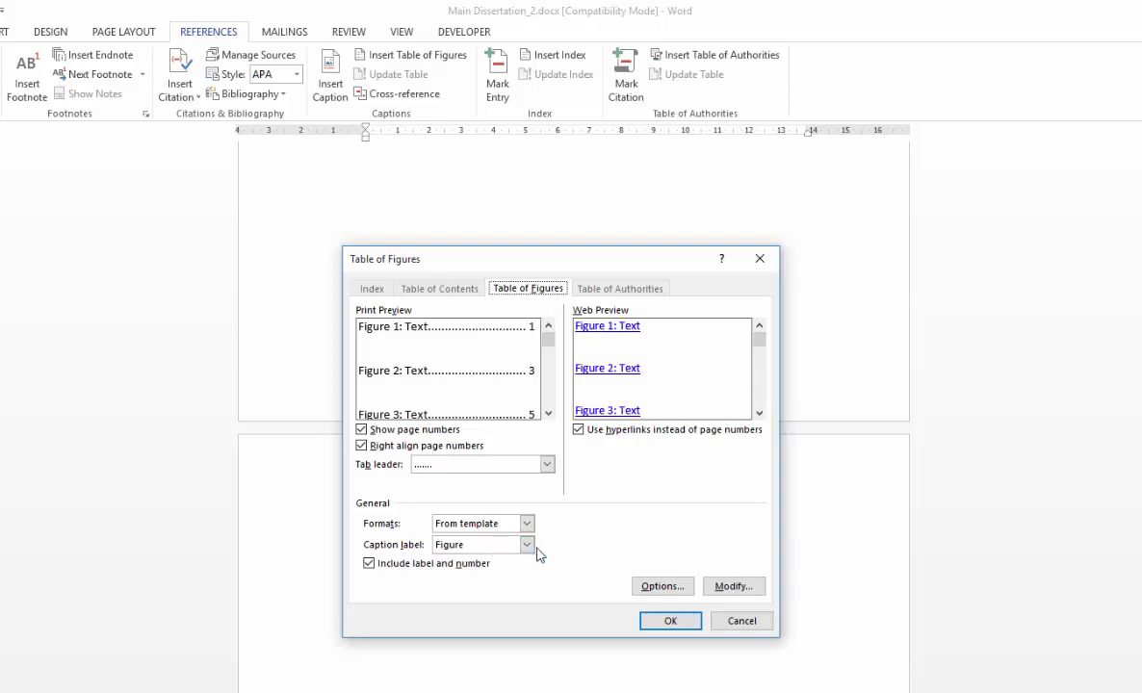
click(529, 546)
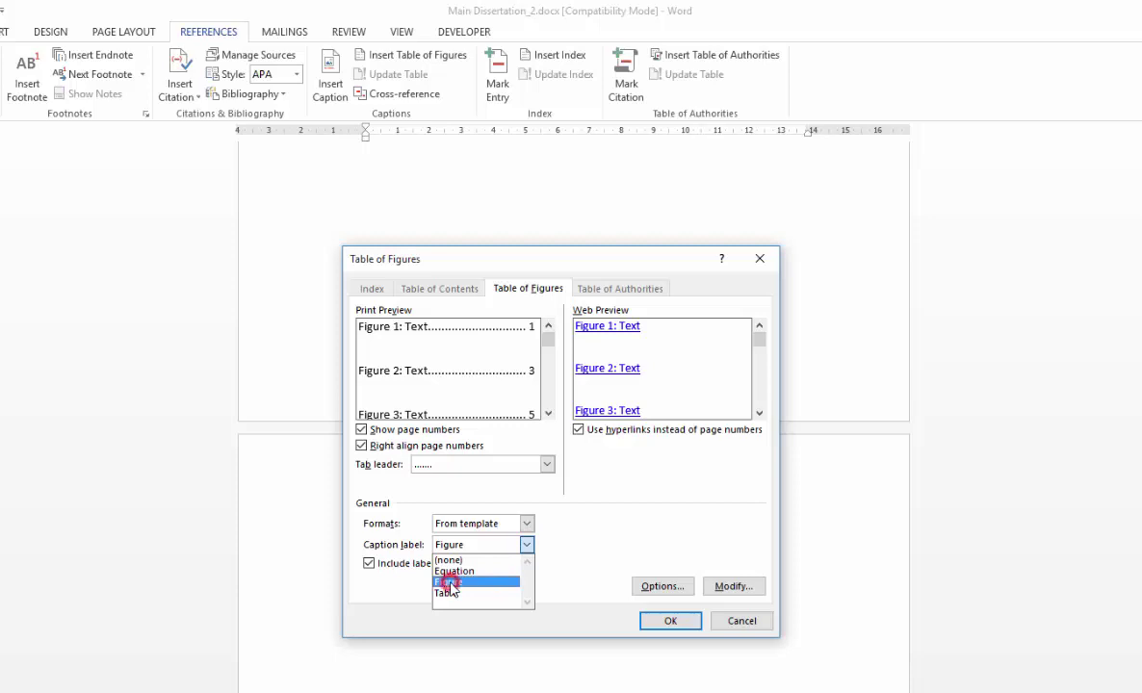
click(448, 582)
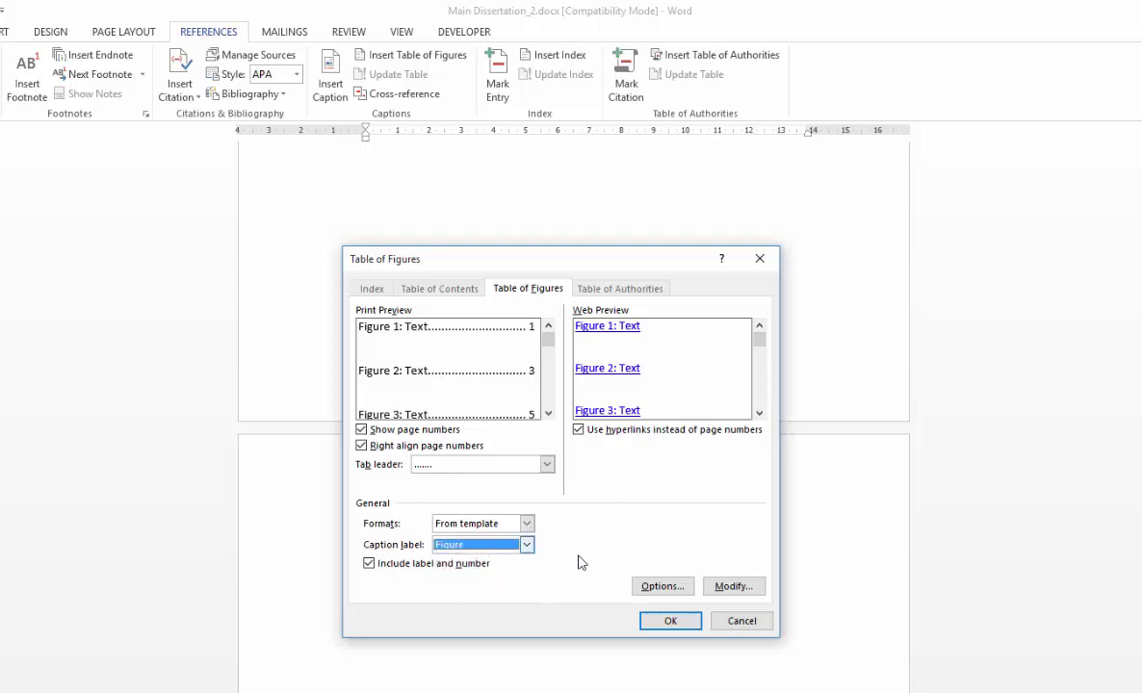
click(674, 620)
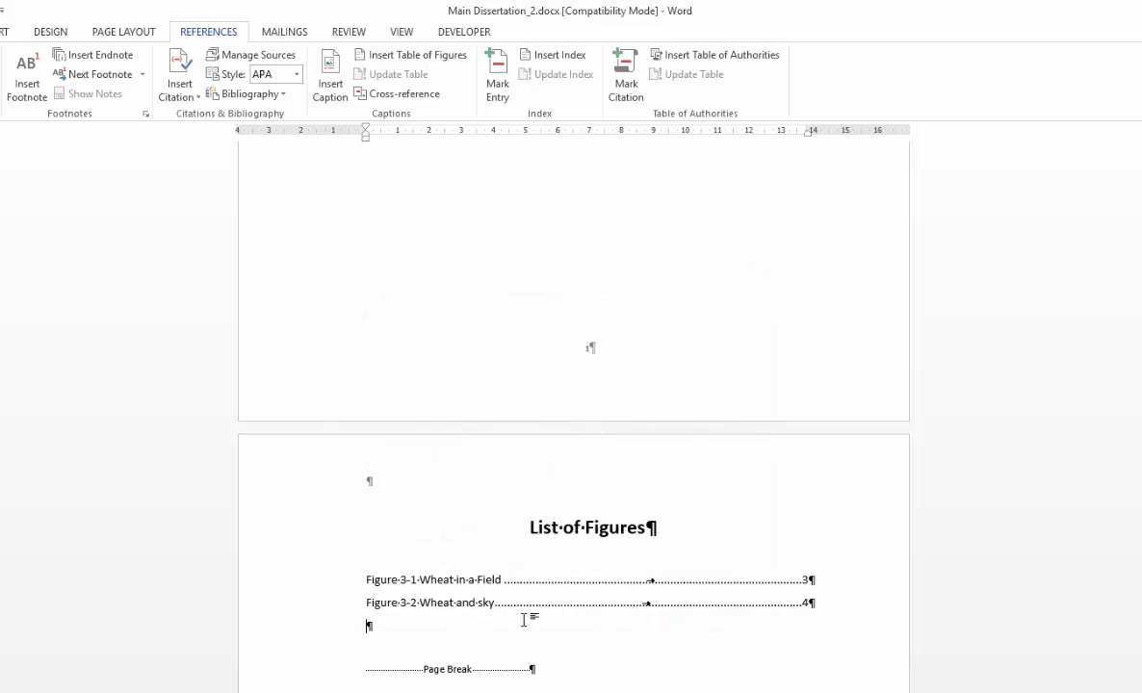
Step: Insert a table of figures below the List of Tables heading, using the Table caption label
scroll(574, 414, down, 15)
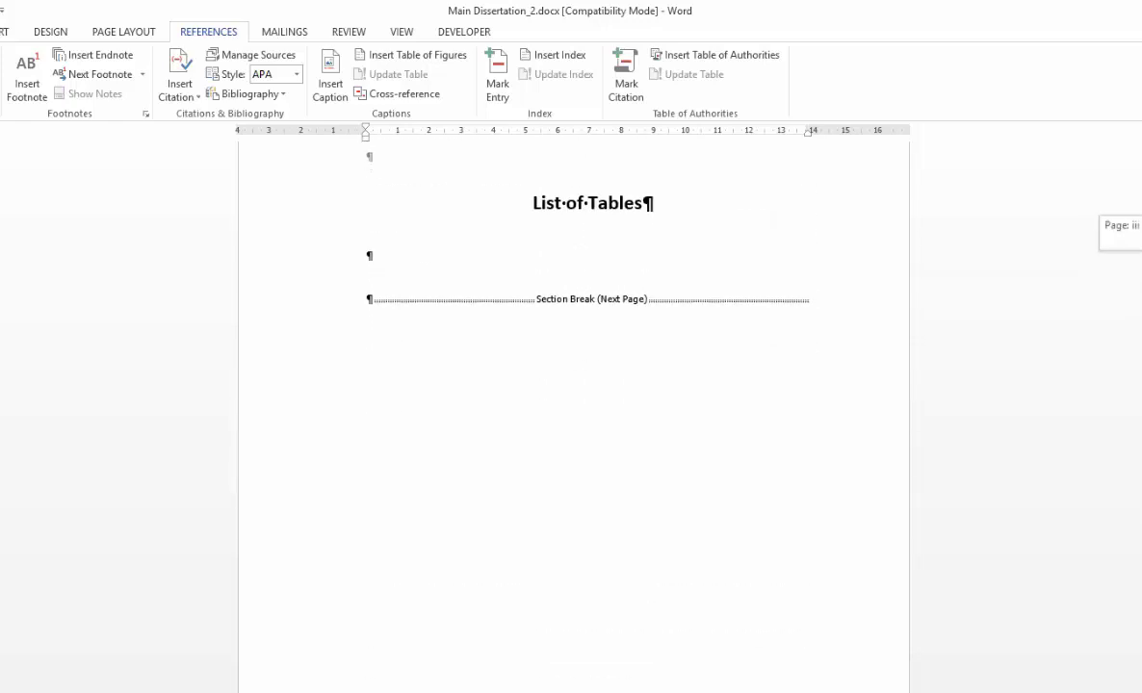
click(365, 256)
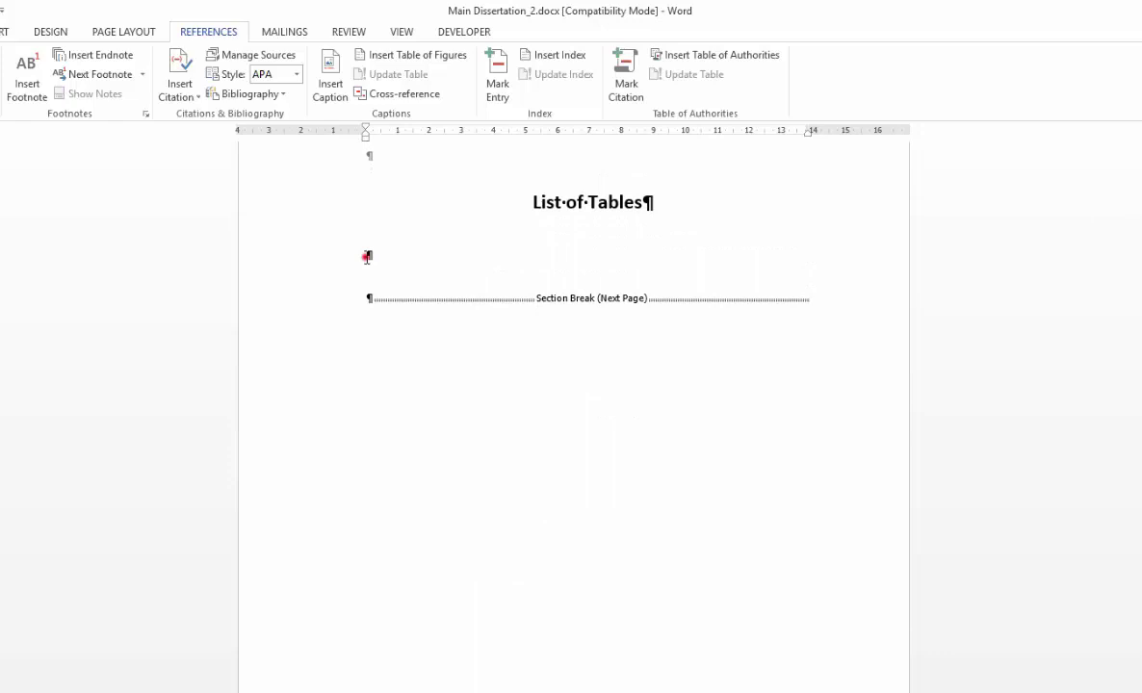
click(423, 60)
click(472, 545)
click(459, 594)
click(669, 620)
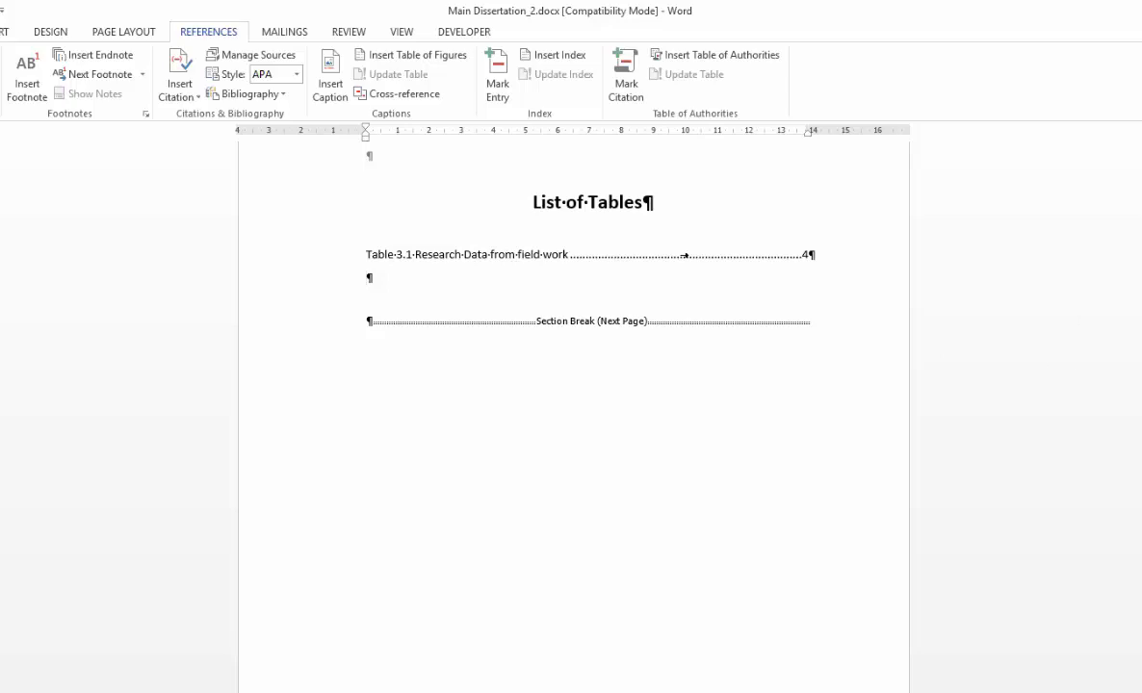
Step: Follow the table of contents link to Chapter 3 and insert a page break before the heading text Wheat Breeding & Management
scroll(574, 414, up, 15)
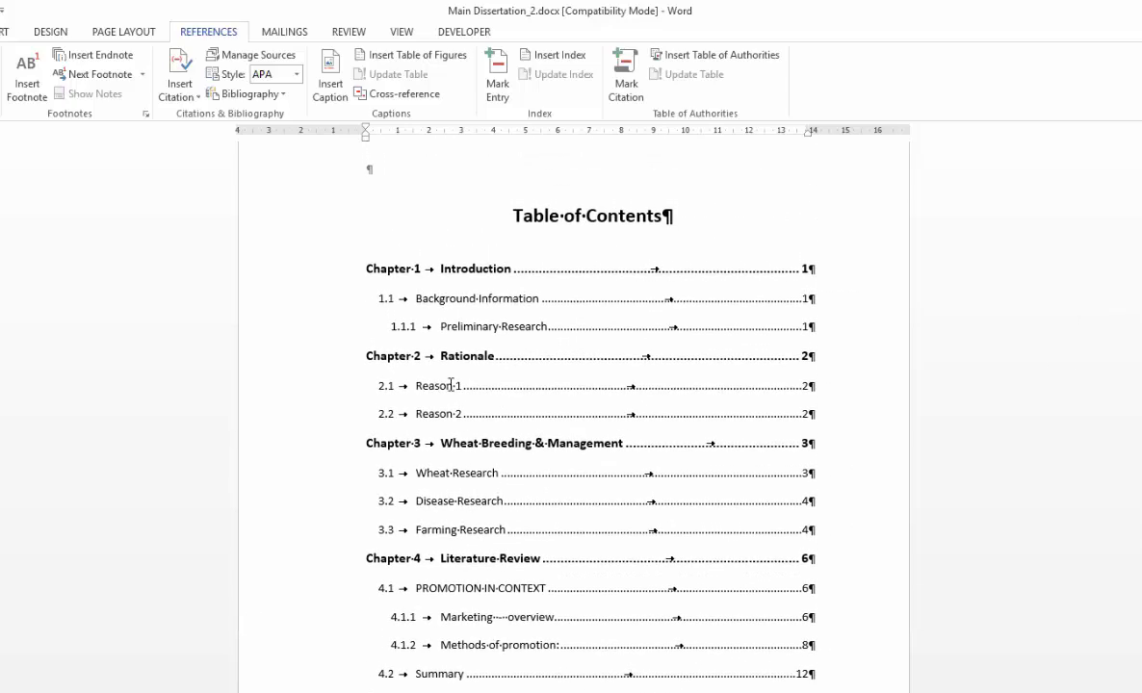
ctrl+click(509, 448)
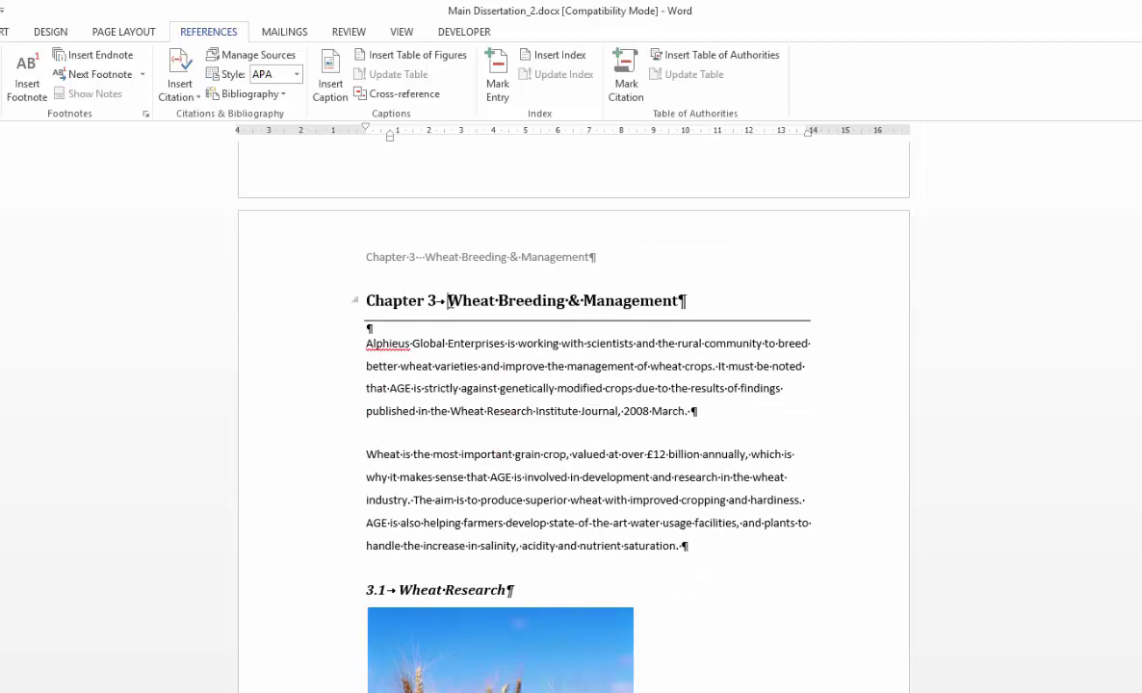
scroll(414, 281, up, 1)
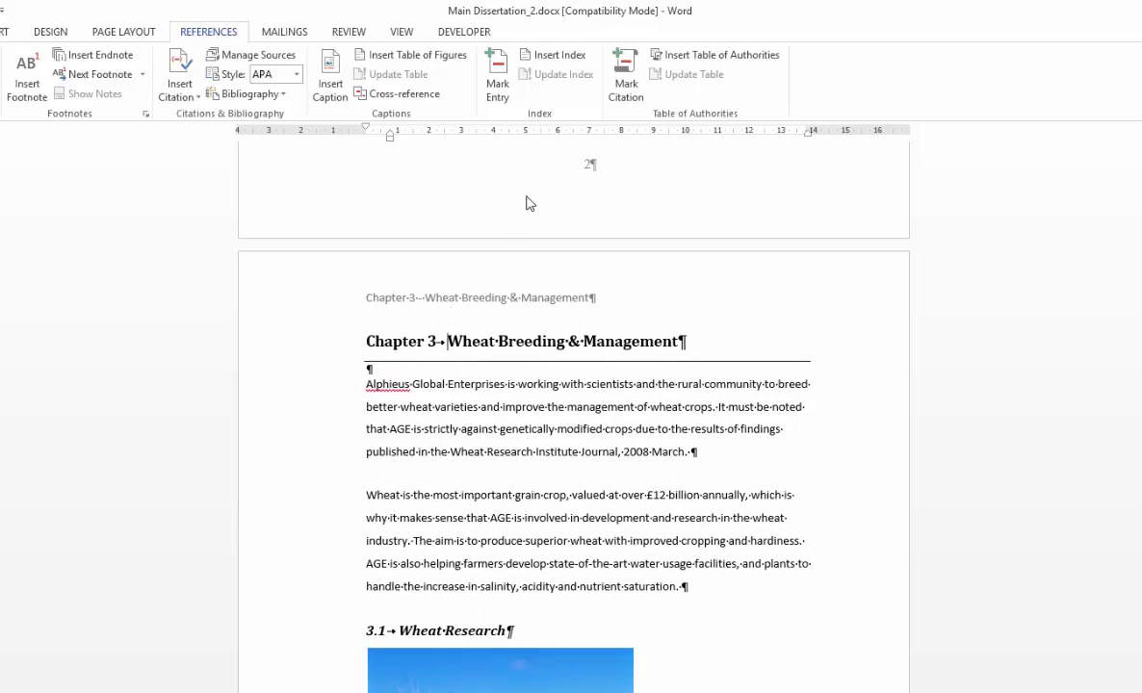
click(449, 341)
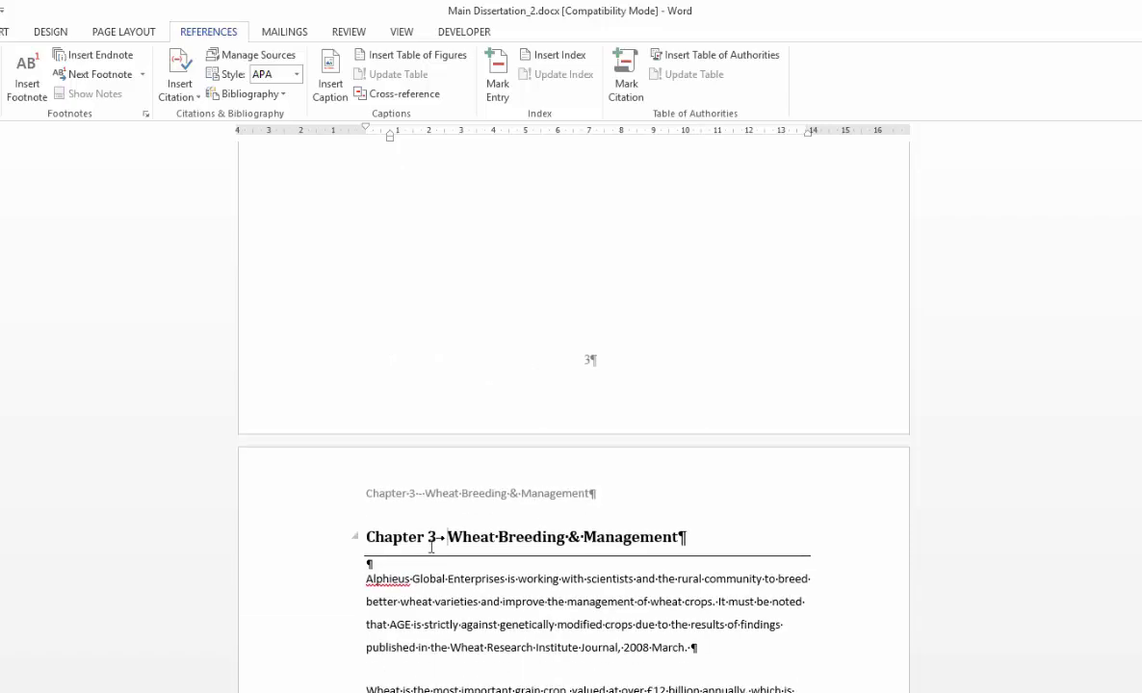
Step: Return to the table of contents and update its field, choosing to update the entire table
scroll(574, 414, up, 15)
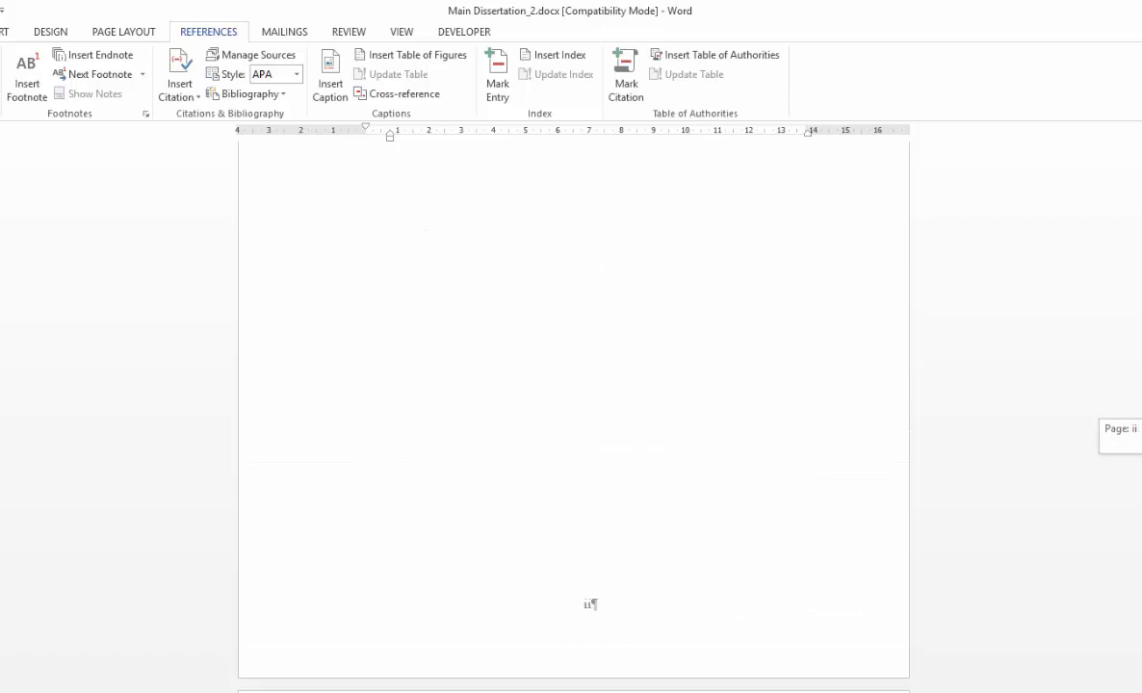
scroll(574, 414, up, 5)
scroll(574, 414, down, 3)
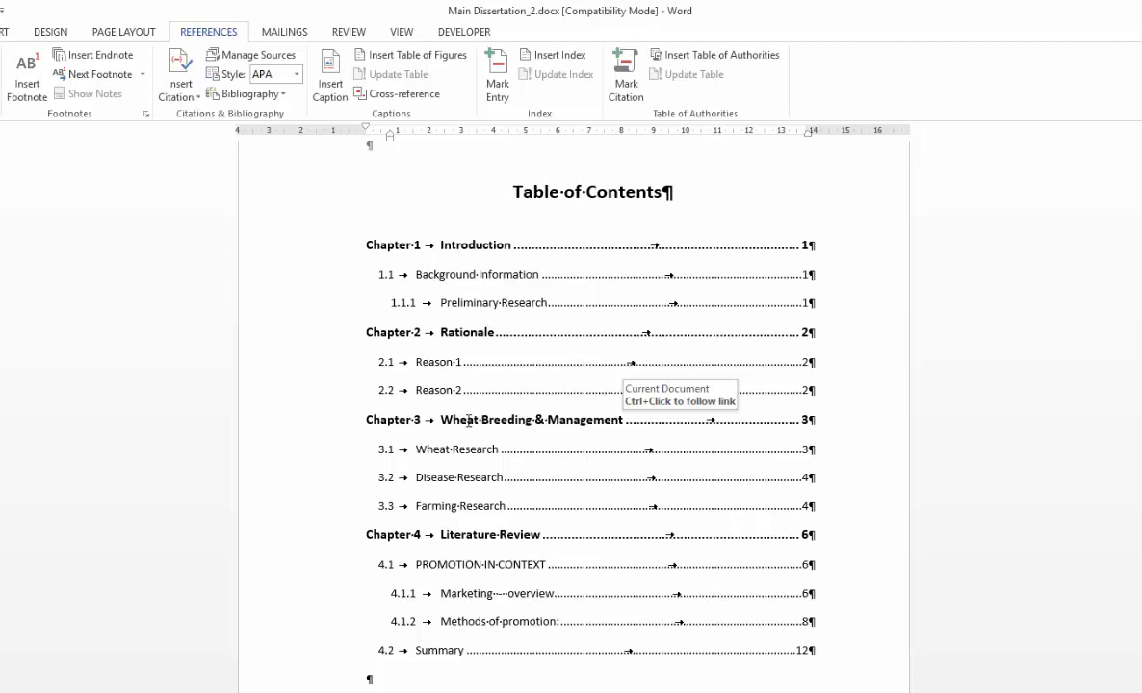
right_click(467, 421)
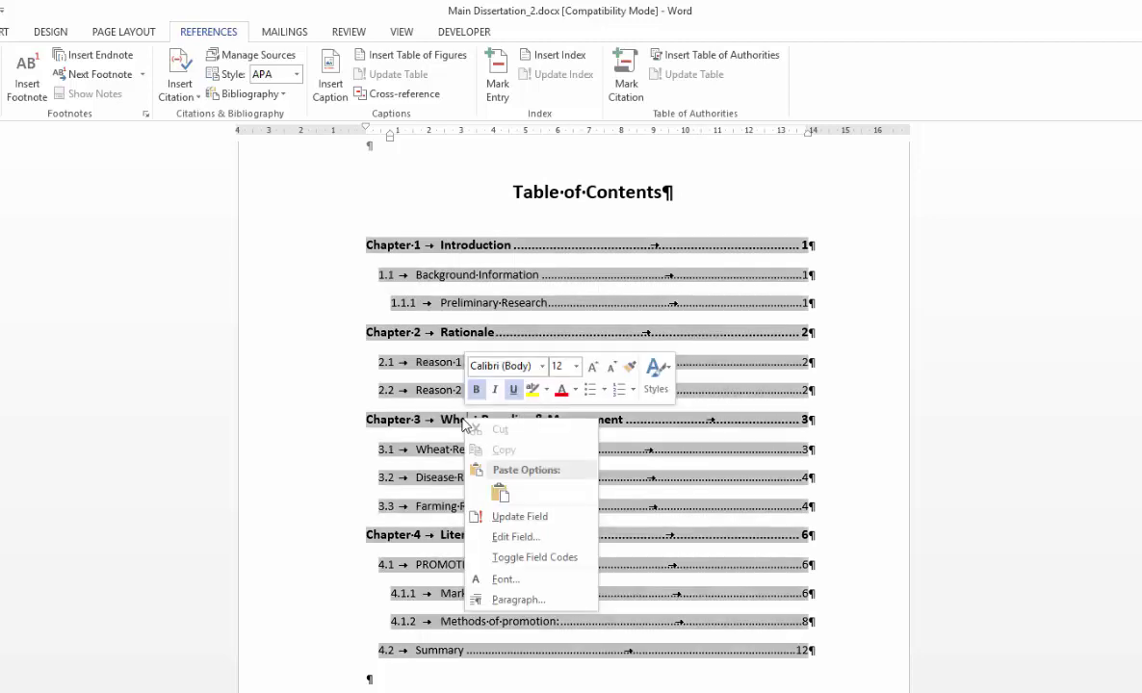
click(525, 518)
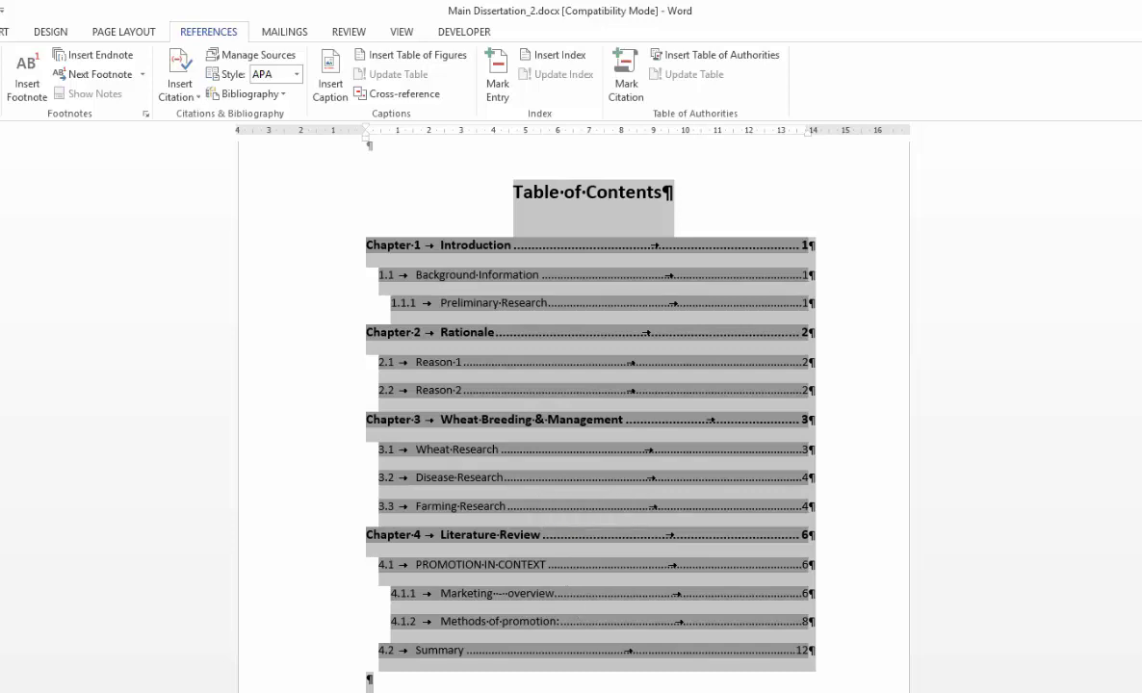
key(Down)
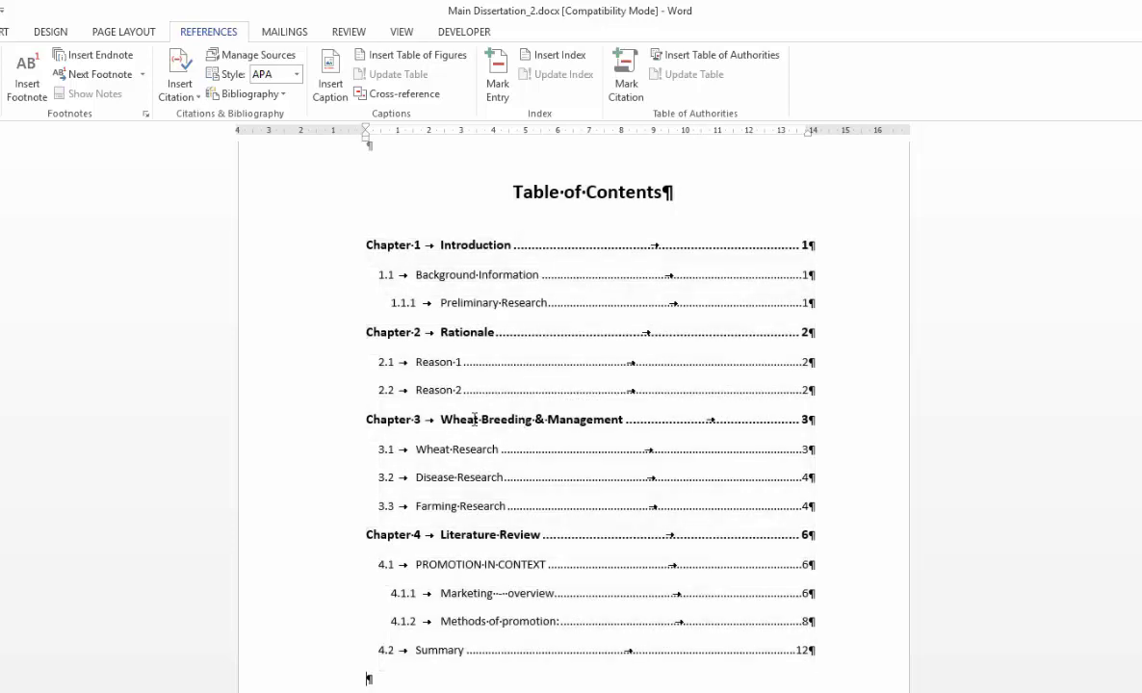
right_click(757, 420)
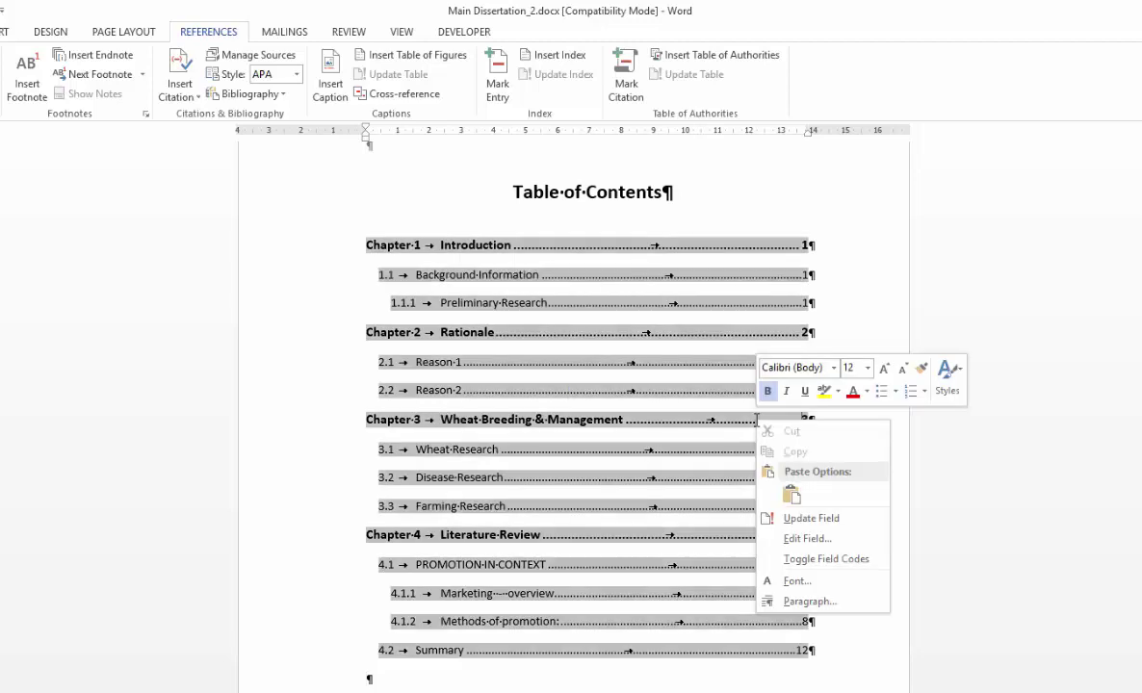
click(787, 519)
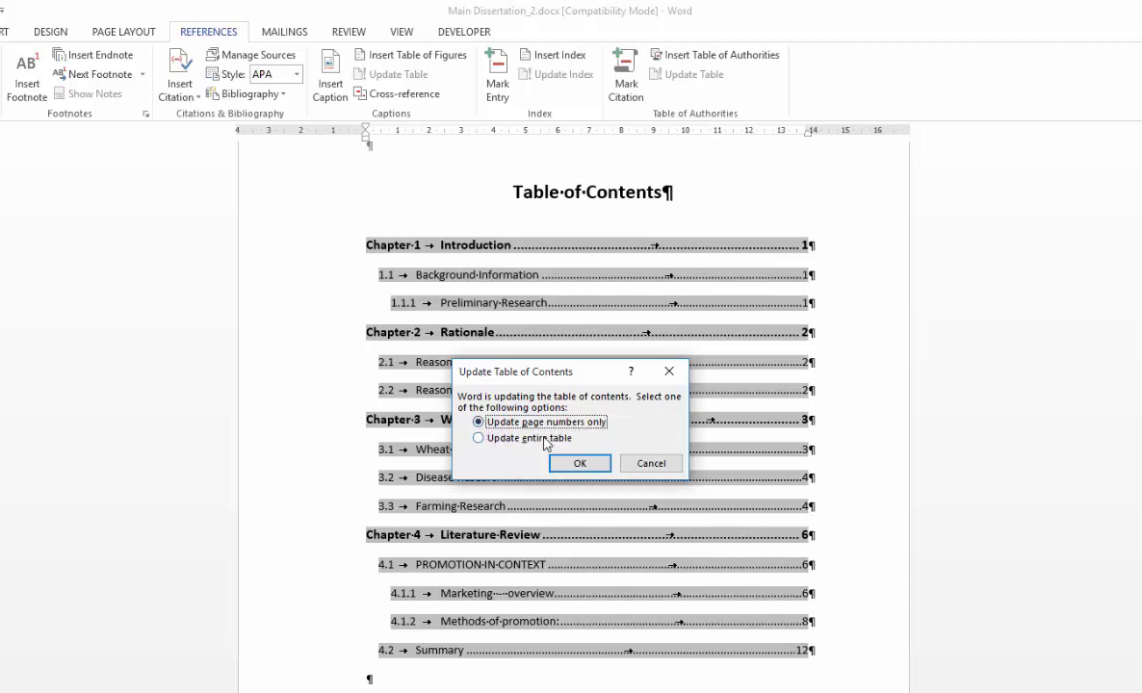
click(495, 438)
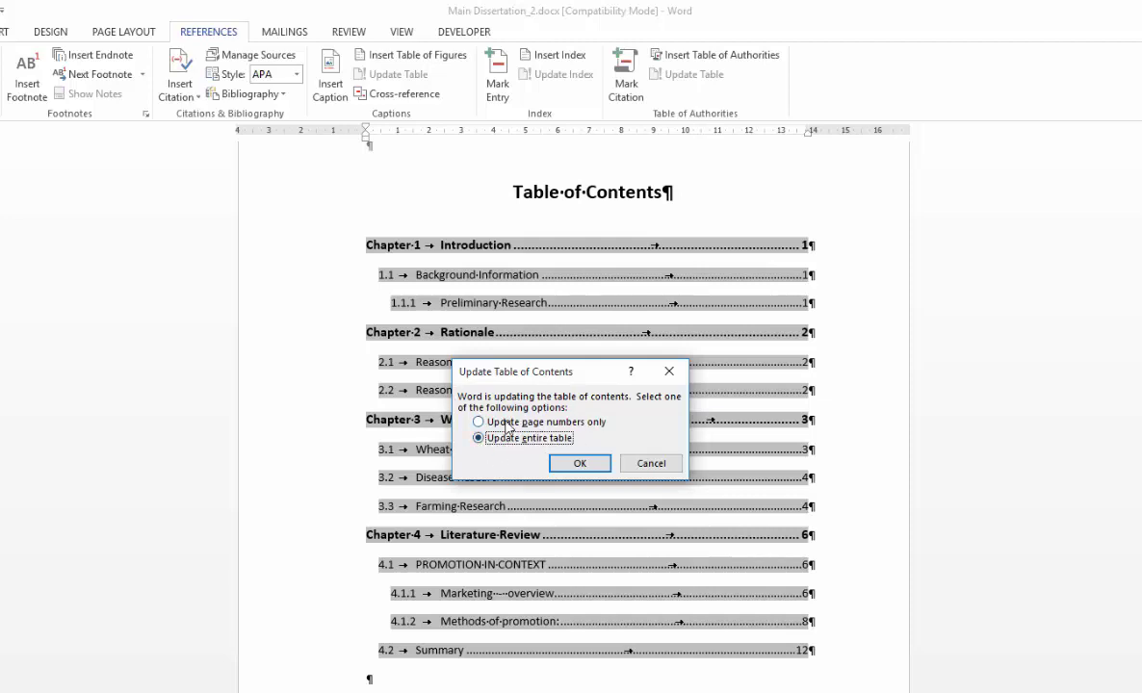
click(576, 464)
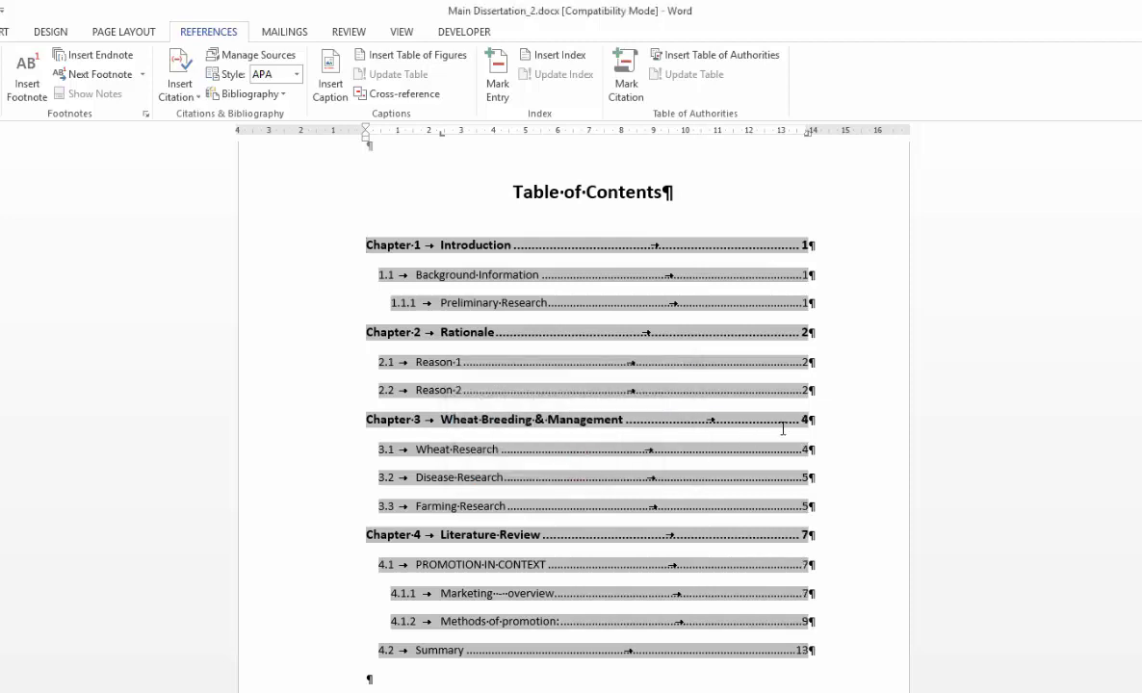